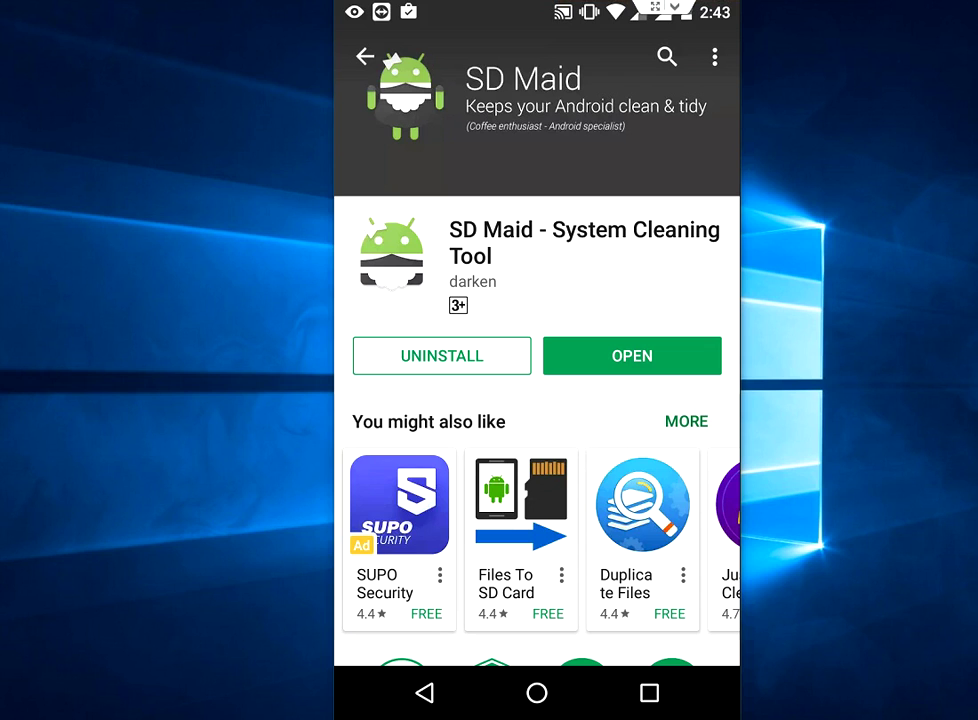
- Open SD Maid and start a CorpseFinder scan for leftovers of uninstalled apps
{"action": "left_click", "coordinate": [697, 352]}
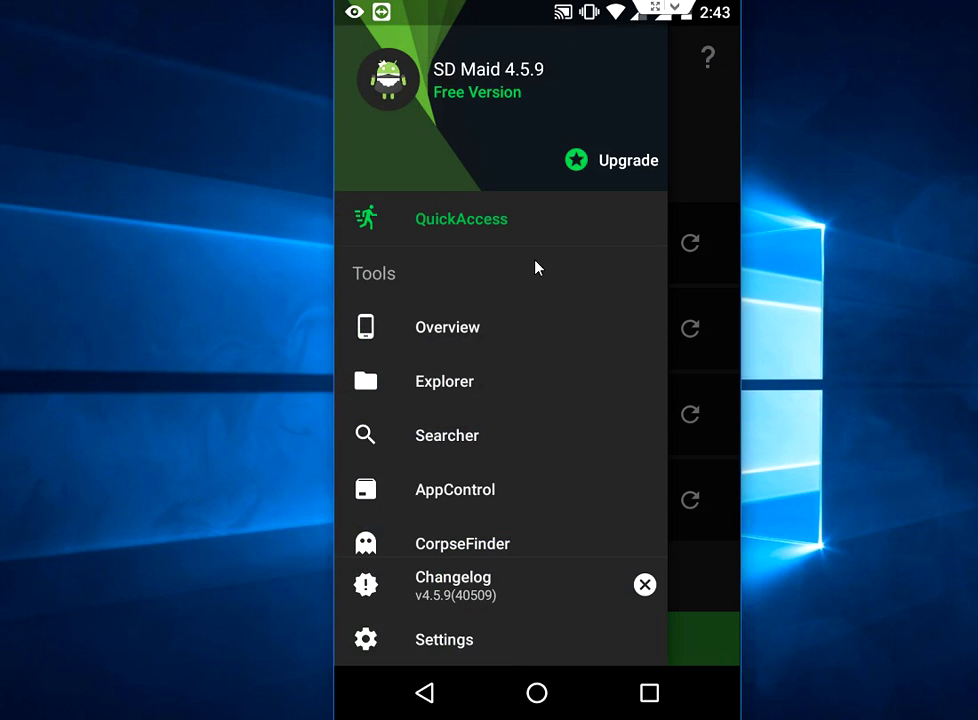
{"action": "left_click", "coordinate": [524, 351]}
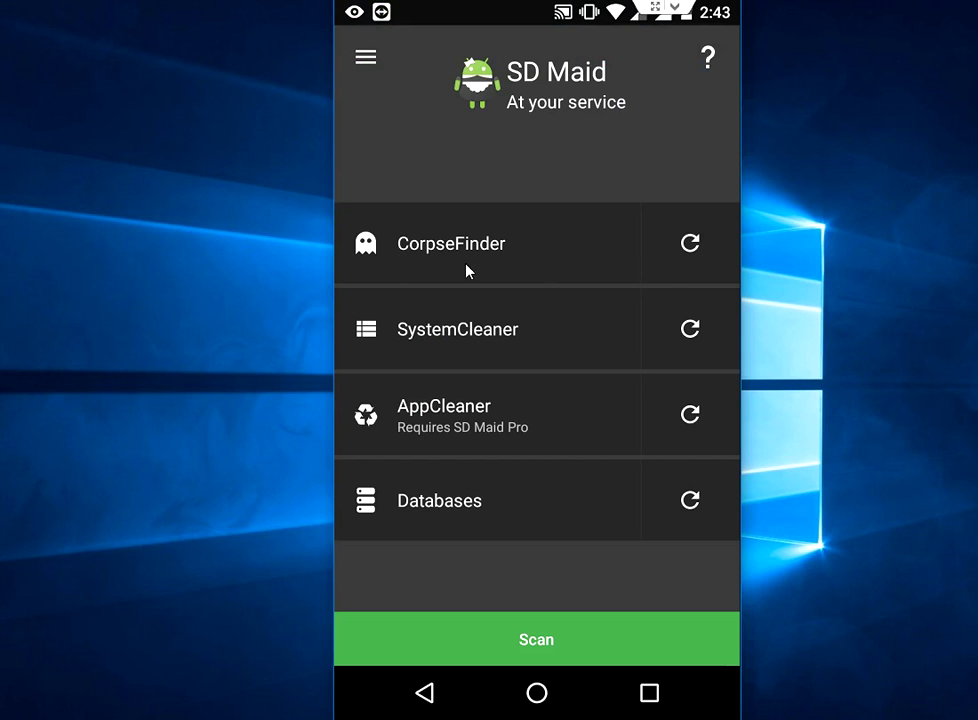
{"action": "left_click", "coordinate": [538, 258]}
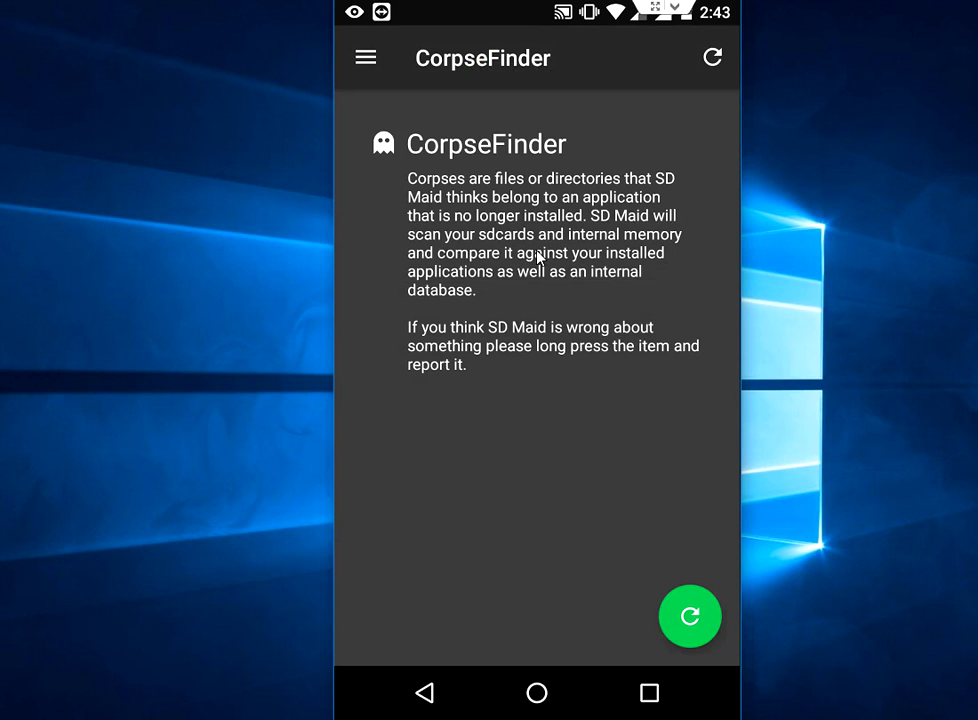
{"action": "left_click", "coordinate": [688, 620]}
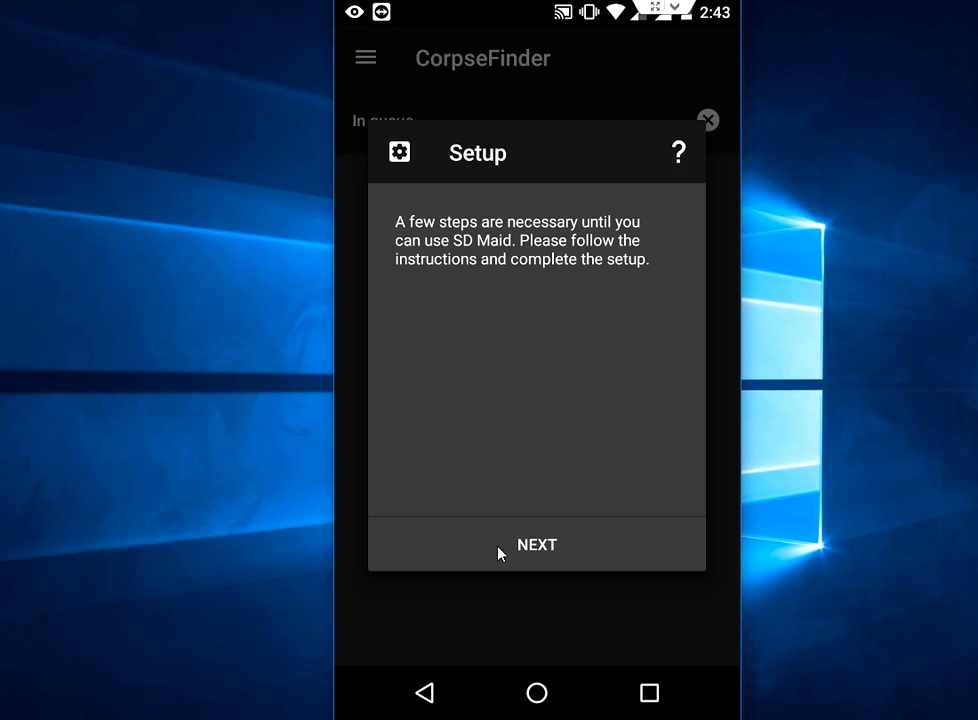
- Grant SD Maid access to the public storage at /storage/emulated in the setup and continue
{"action": "left_click", "coordinate": [566, 561]}
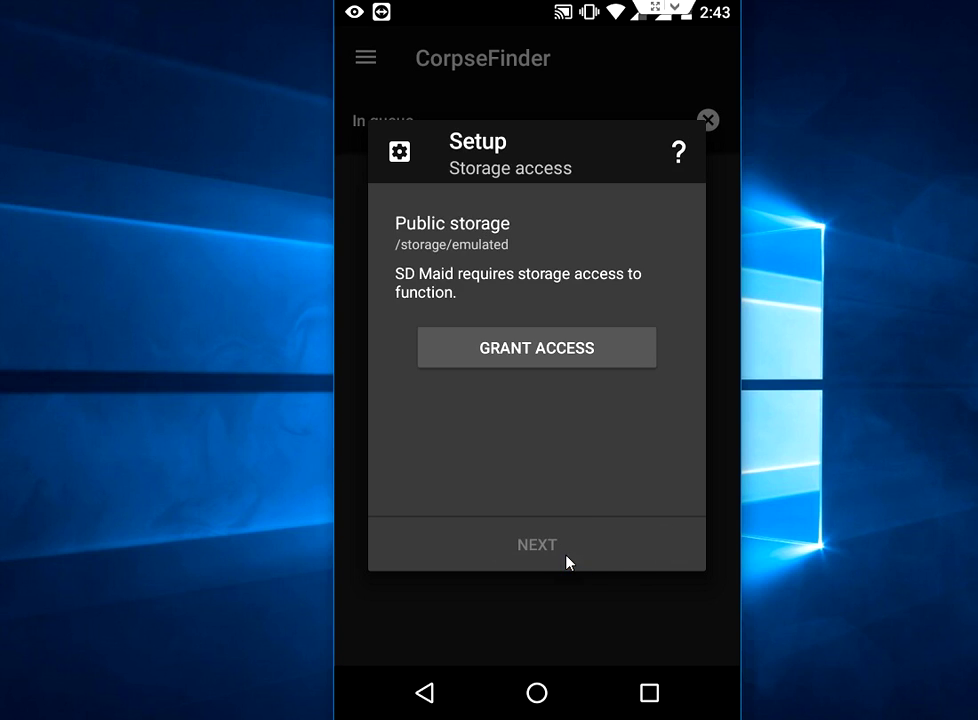
{"action": "left_click", "coordinate": [570, 354]}
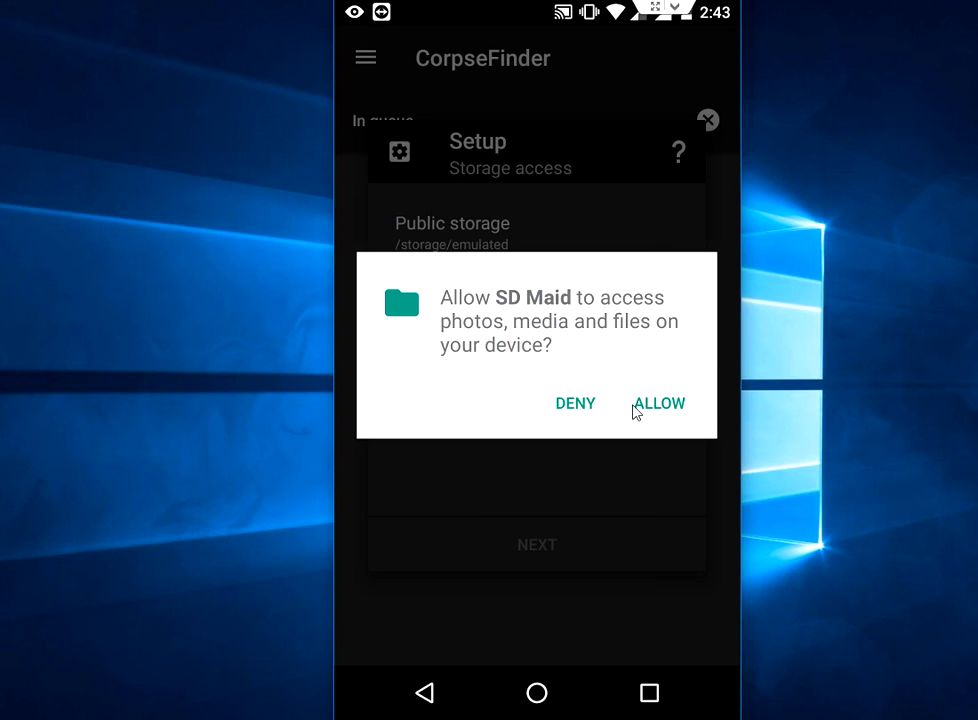
{"action": "left_click", "coordinate": [645, 420]}
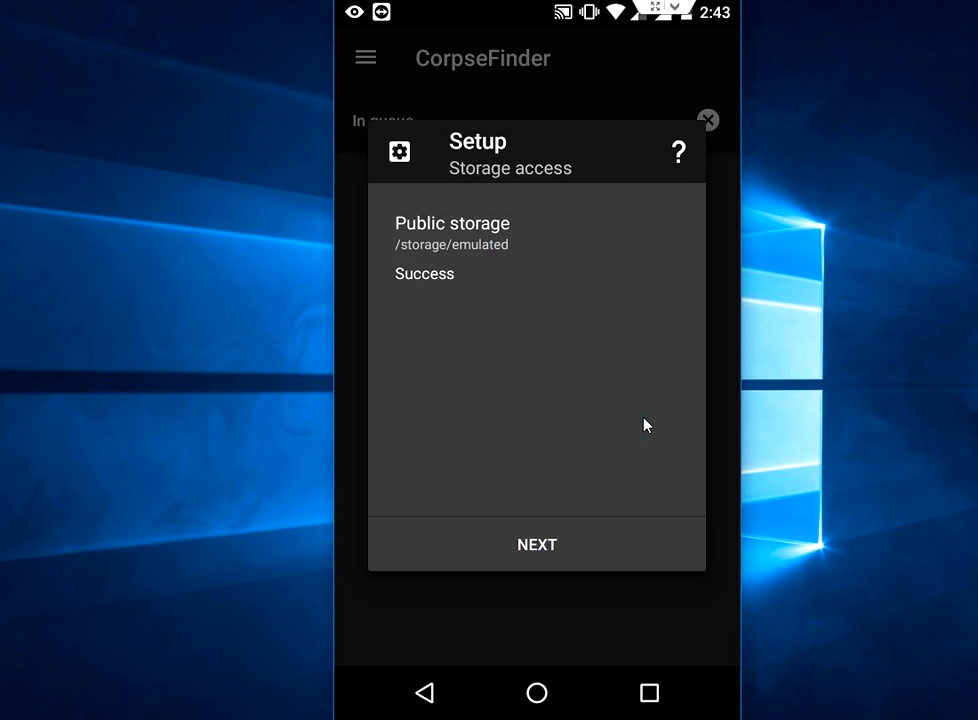
{"action": "left_click", "coordinate": [489, 557]}
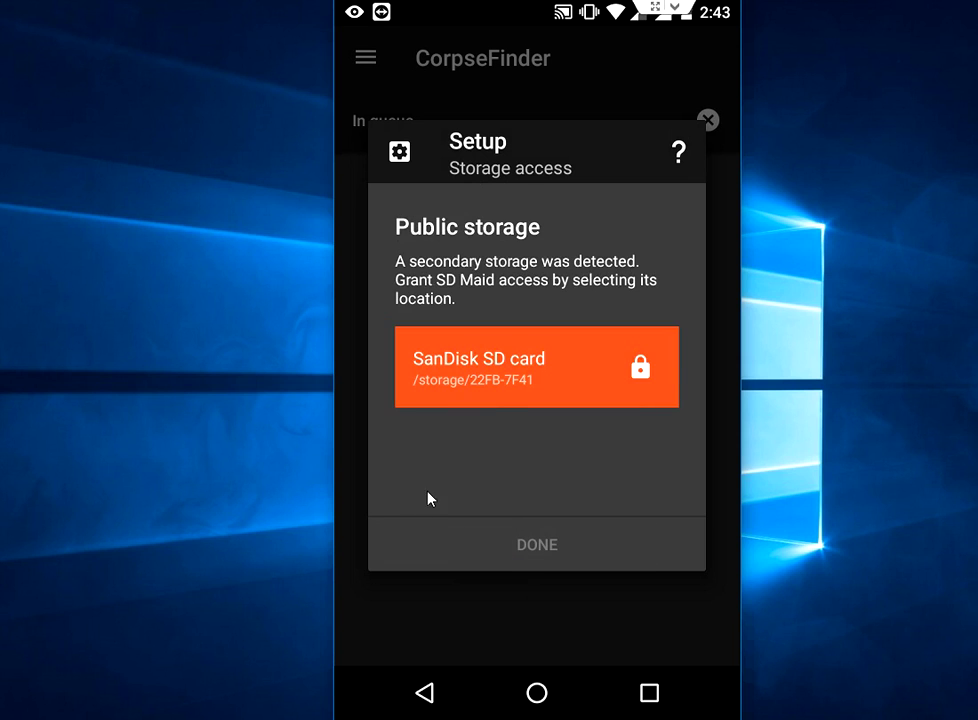
- Grant SD Maid access to the SanDisk SD card by selecting its root location, and complete the setup
{"action": "left_click", "coordinate": [609, 375]}
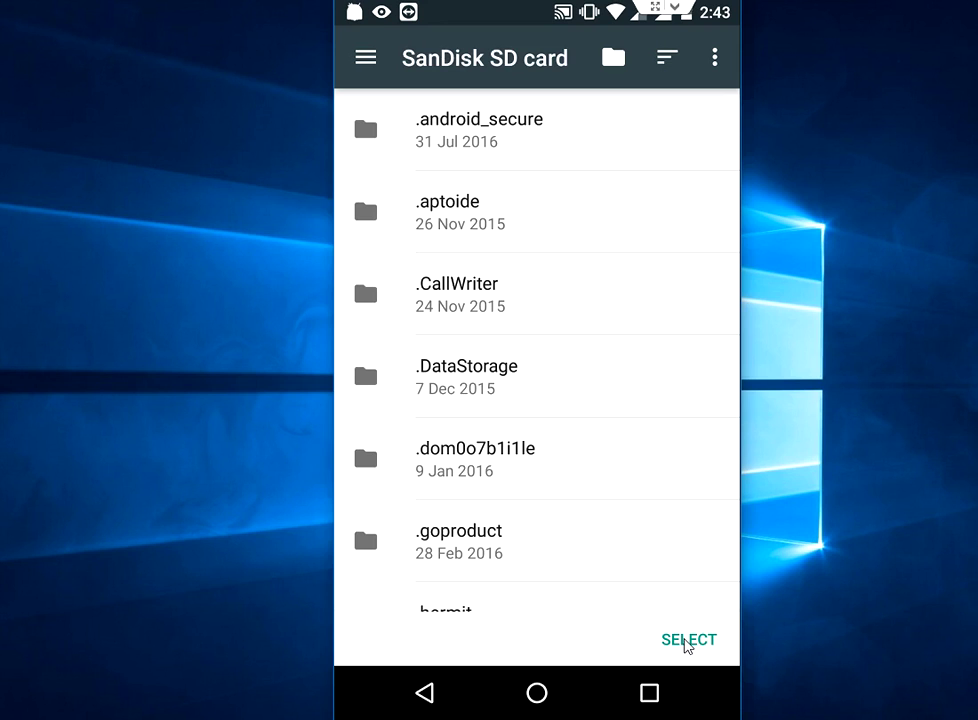
{"action": "left_click", "coordinate": [365, 57]}
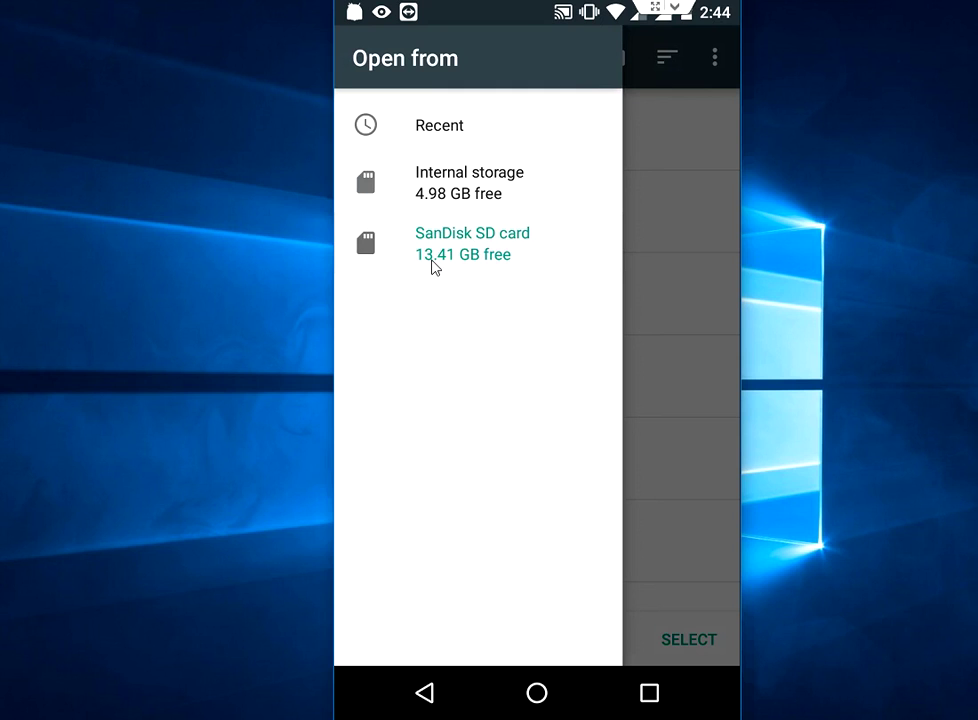
{"action": "left_click", "coordinate": [505, 265]}
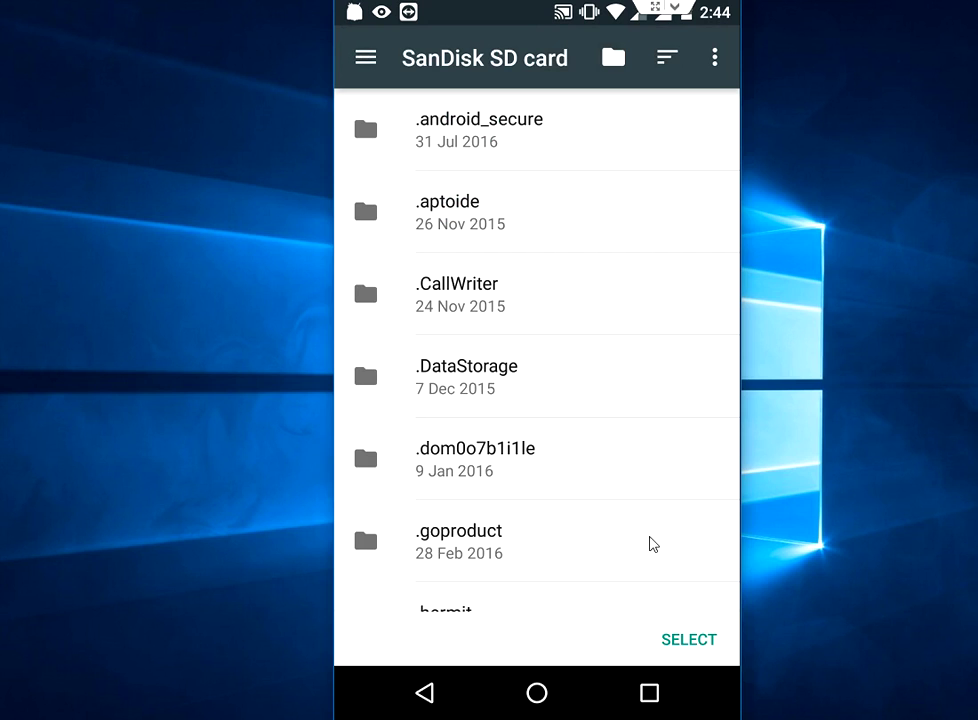
{"action": "left_click", "coordinate": [689, 639]}
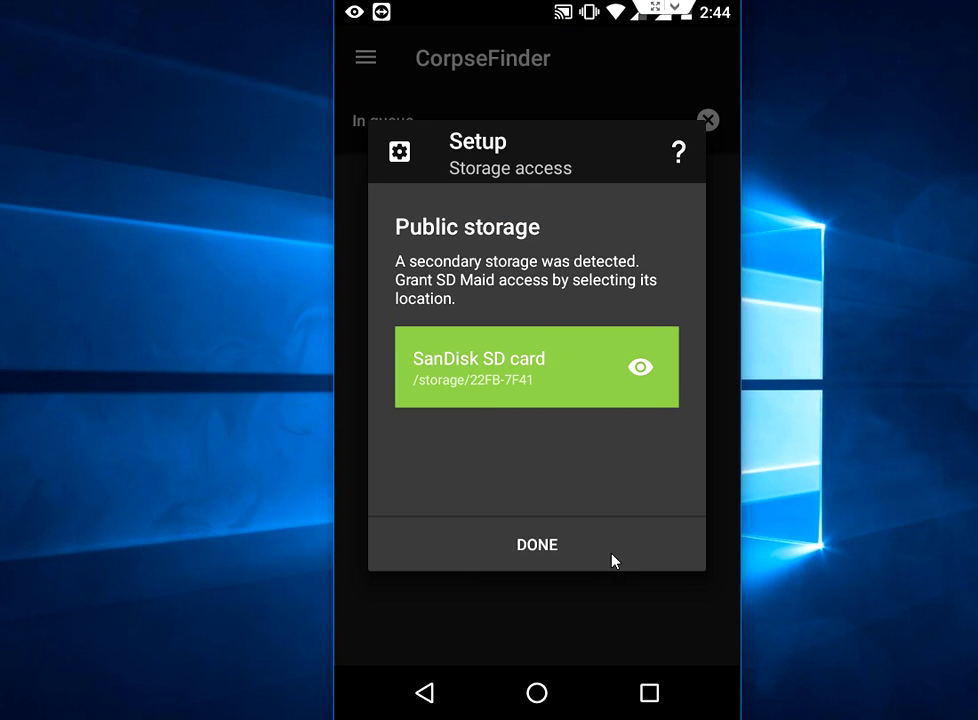
{"action": "left_click", "coordinate": [613, 560]}
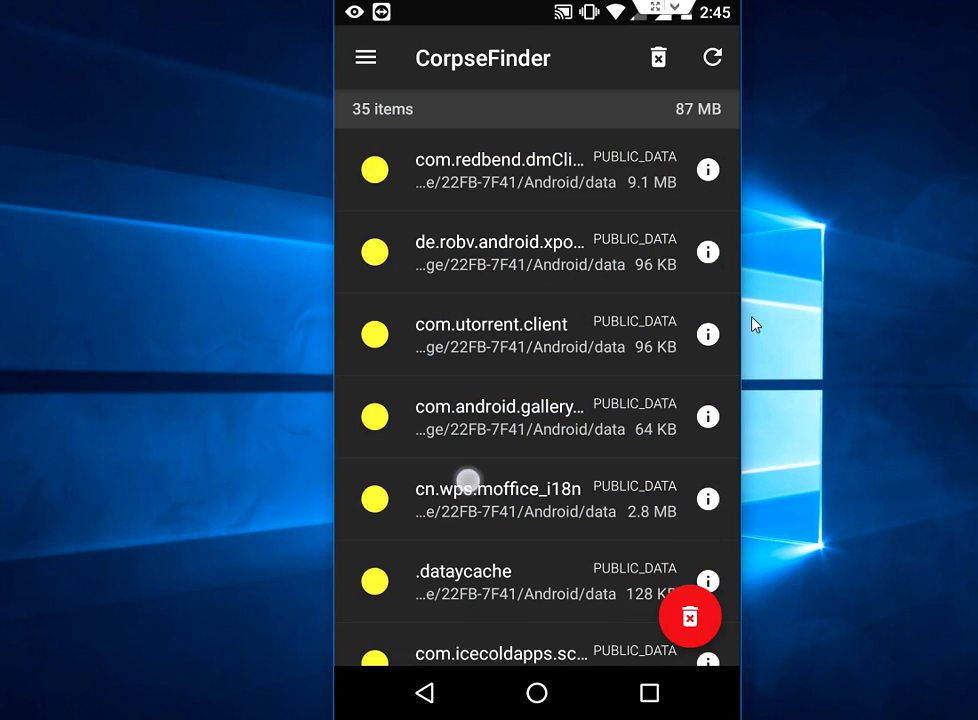
- Look through the whole list of leftover files and folders found by CorpseFinder and return to its beginning
{"action": "left_click_drag", "start_coordinate": [468, 481], "coordinate": [463, 375]}
{"action": "left_click_drag", "start_coordinate": [463, 250], "coordinate": [463, 500]}
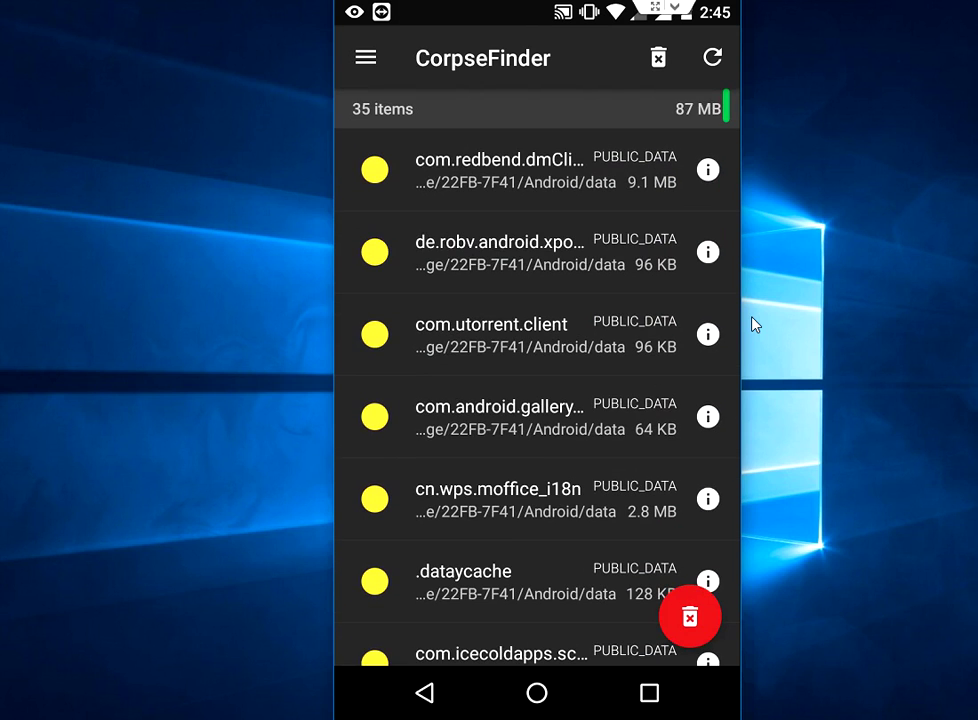
{"action": "left_click", "coordinate": [458, 430]}
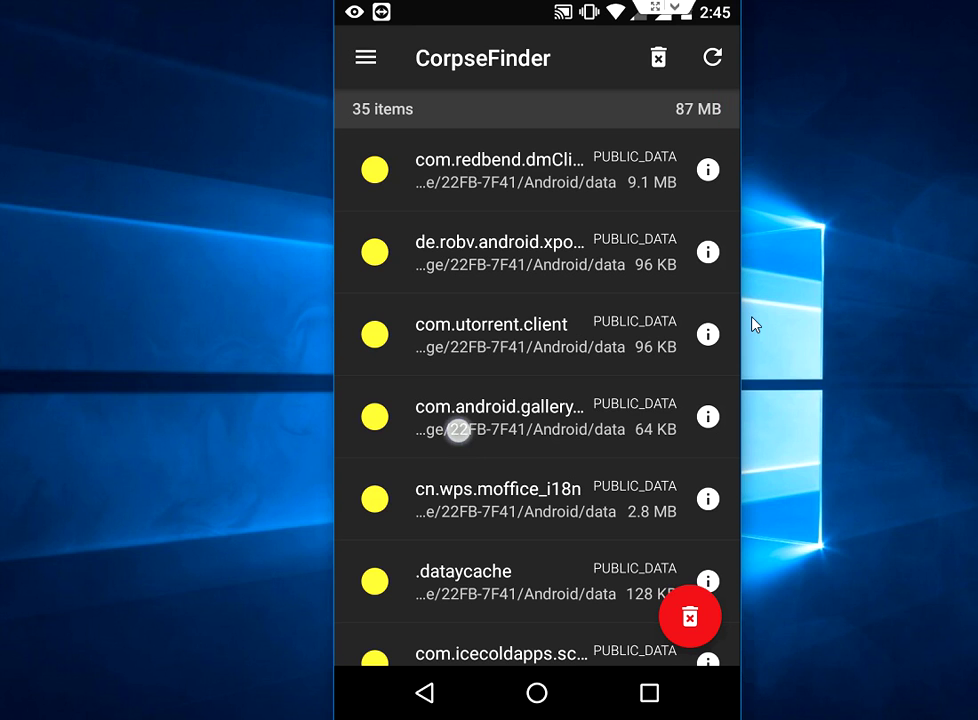
{"action": "left_click_drag", "start_coordinate": [458, 430], "coordinate": [446, 401]}
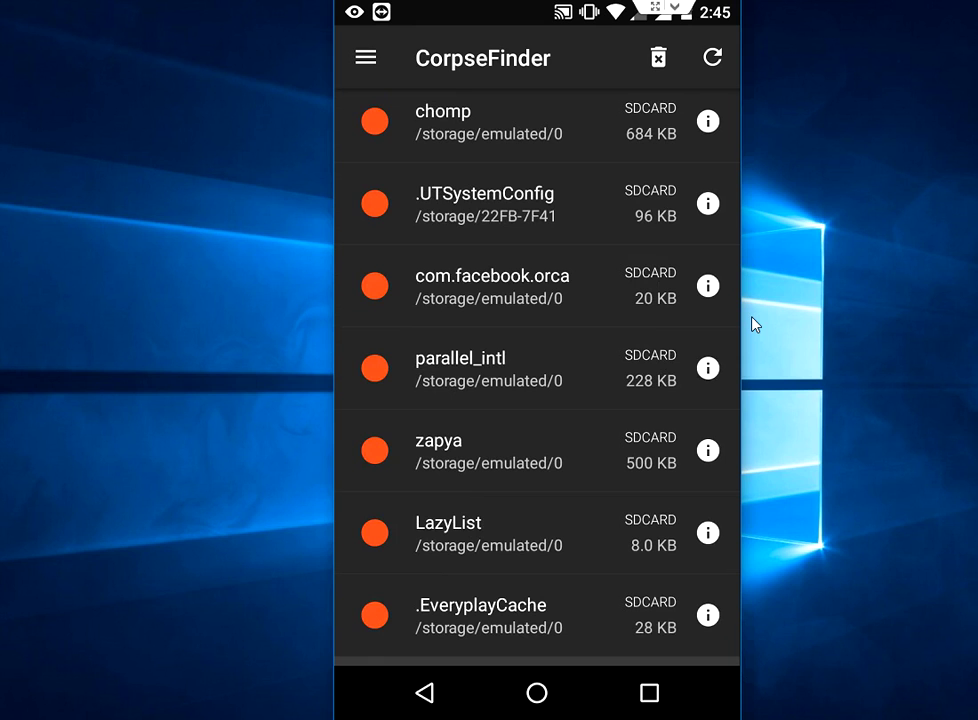
{"action": "left_click_drag", "start_coordinate": [463, 491], "coordinate": [463, 490]}
{"action": "left_click_drag", "start_coordinate": [463, 250], "coordinate": [463, 460]}
{"action": "left_click_drag", "start_coordinate": [463, 250], "coordinate": [463, 480]}
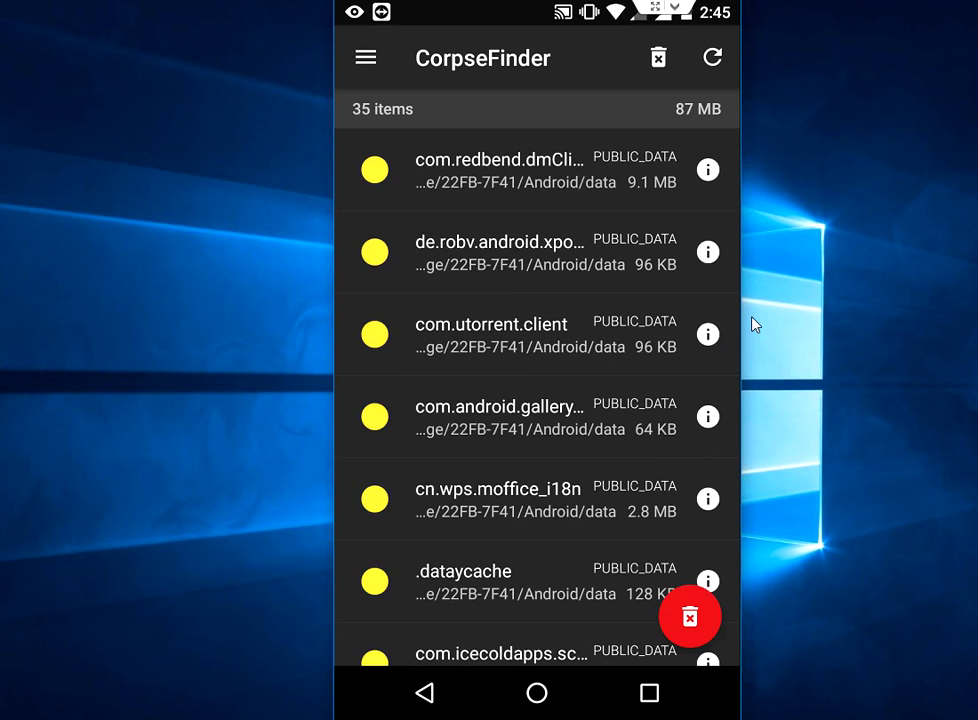
- Select the de.robv.android.xpo… entry, view its additional actions, and clear the selection
{"action": "left_click_drag", "start_coordinate": [476, 264], "coordinate": [476, 264]}
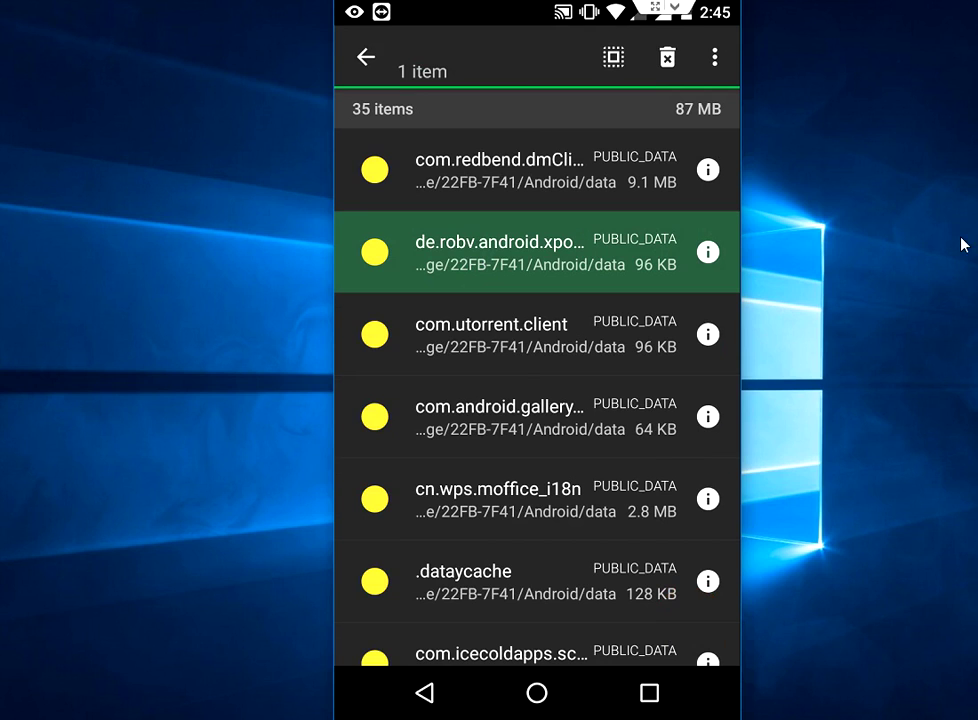
{"action": "left_click", "coordinate": [715, 60]}
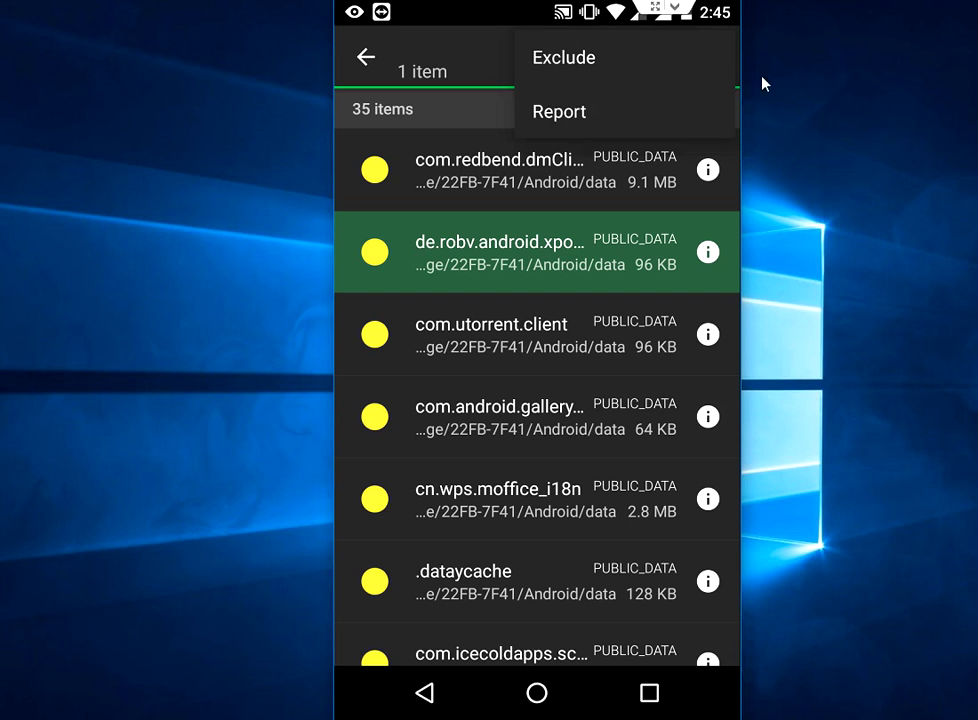
{"action": "left_click", "coordinate": [410, 705]}
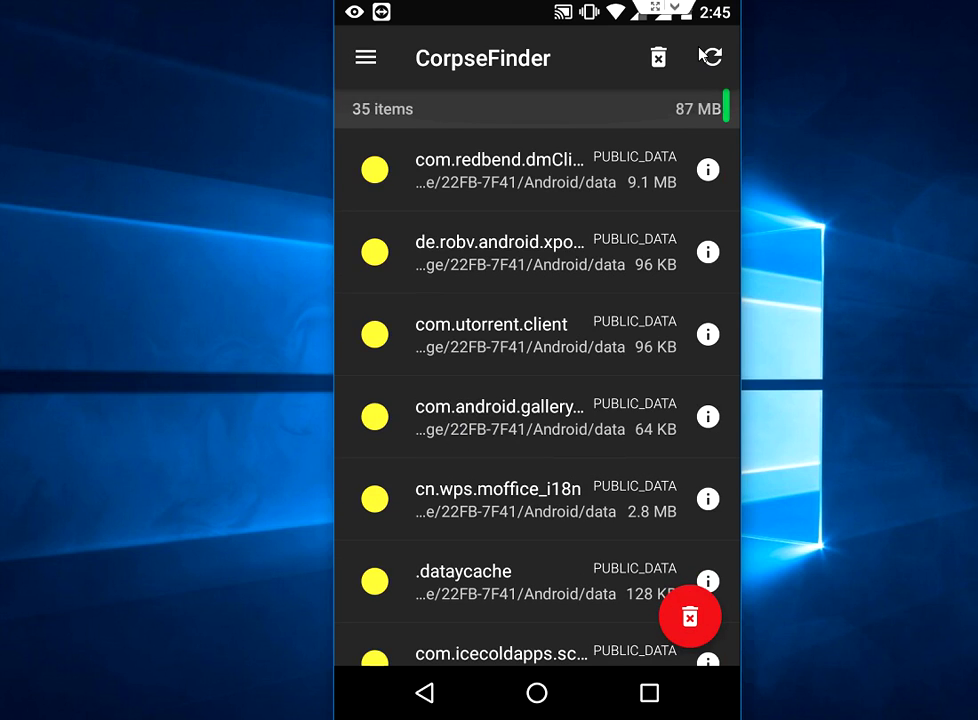
- Review the CorpseFinder results and delete all the leftover items found
{"action": "scroll", "coordinate": [448, 430], "scroll_direction": "down", "scroll_amount": 3}
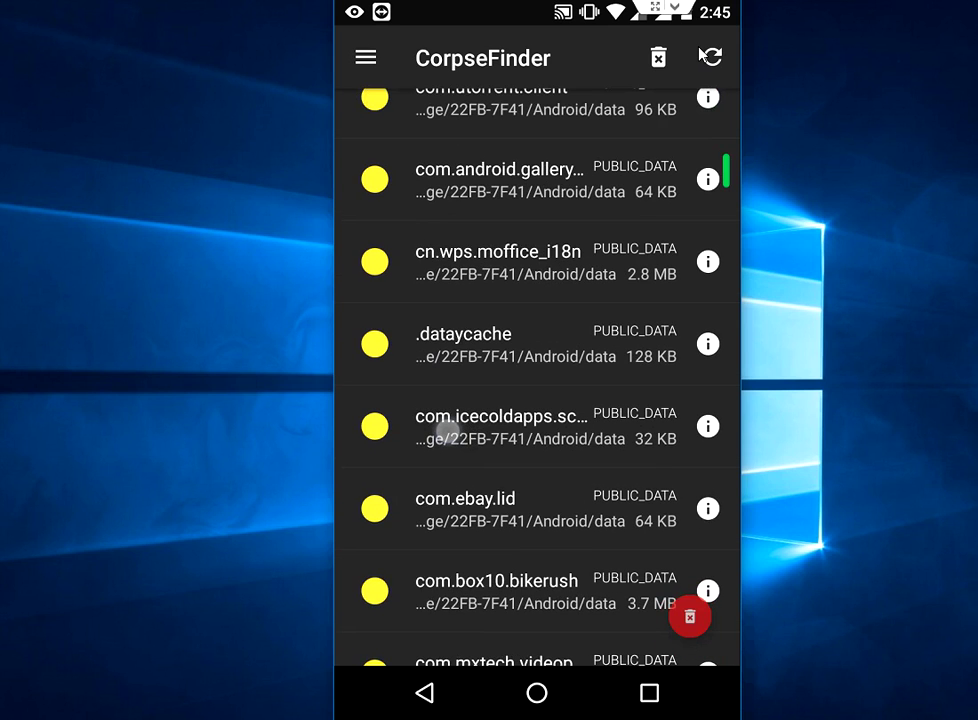
{"action": "scroll", "coordinate": [447, 432], "scroll_direction": "down", "scroll_amount": 5}
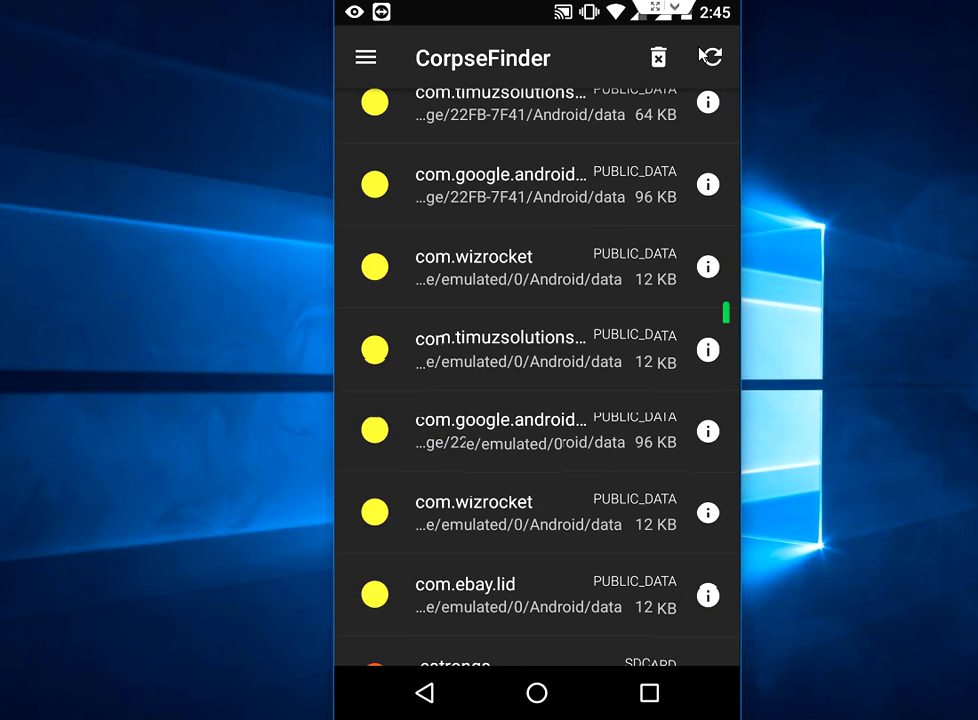
{"action": "left_click_drag", "start_coordinate": [703, 263], "coordinate": [755, 87]}
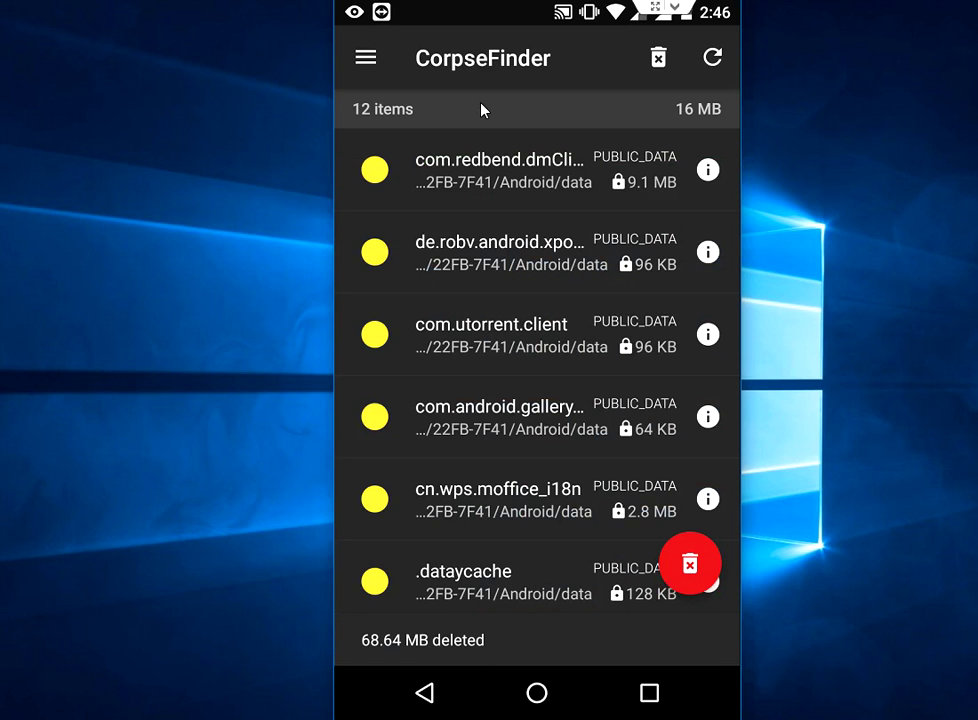
- Examine the locked items remaining in the CorpseFinder list after the deletion
{"action": "scroll", "coordinate": [481, 110], "scroll_direction": "down", "scroll_amount": 5}
{"action": "scroll", "coordinate": [452, 476], "scroll_direction": "up", "scroll_amount": 5}
{"action": "scroll", "coordinate": [461, 460], "scroll_direction": "down", "scroll_amount": 3}
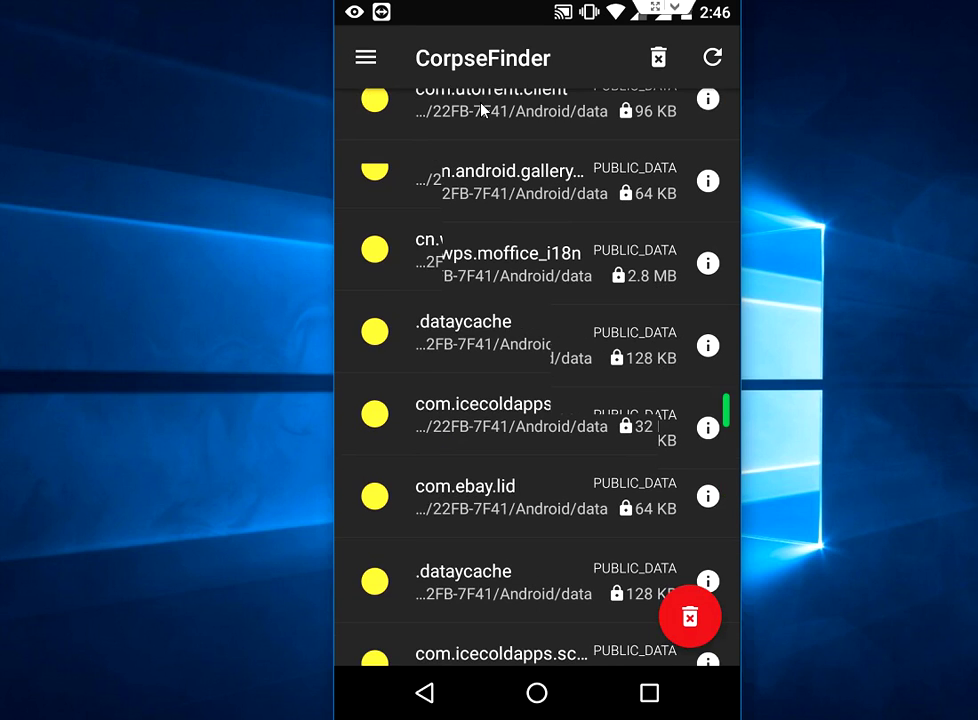
{"action": "left_click_drag", "start_coordinate": [340, 445], "coordinate": [560, 445]}
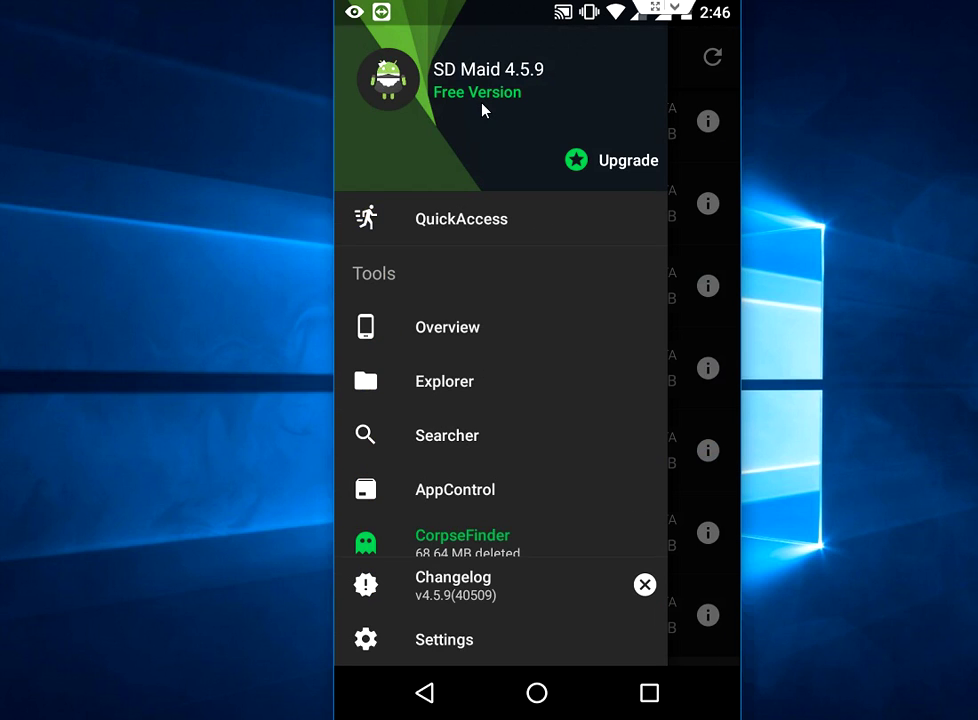
{"action": "left_click_drag", "start_coordinate": [487, 437], "coordinate": [400, 432]}
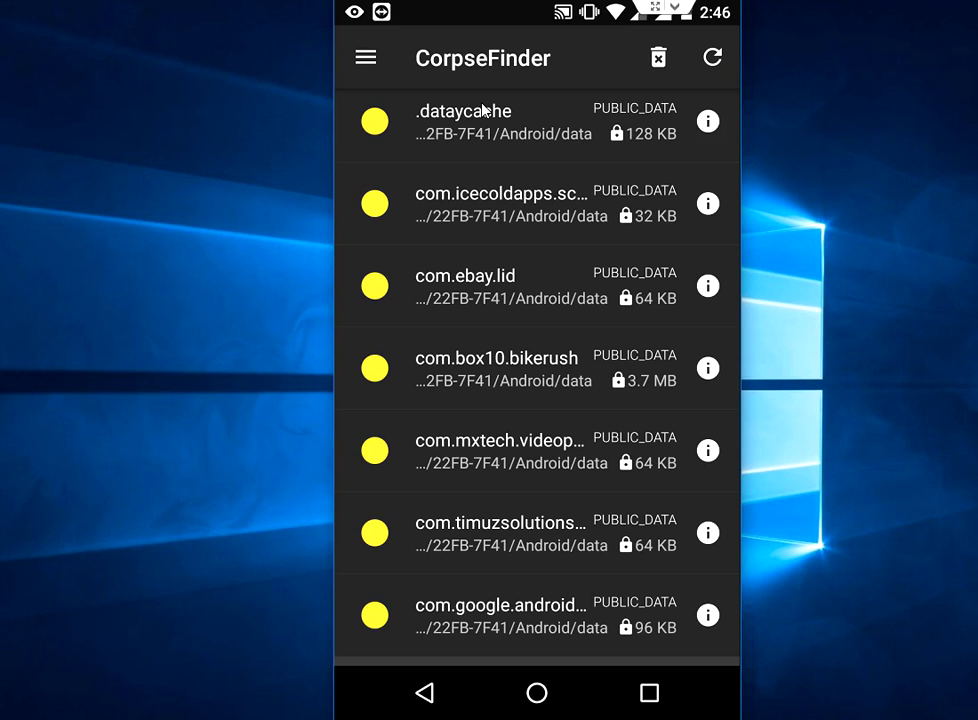